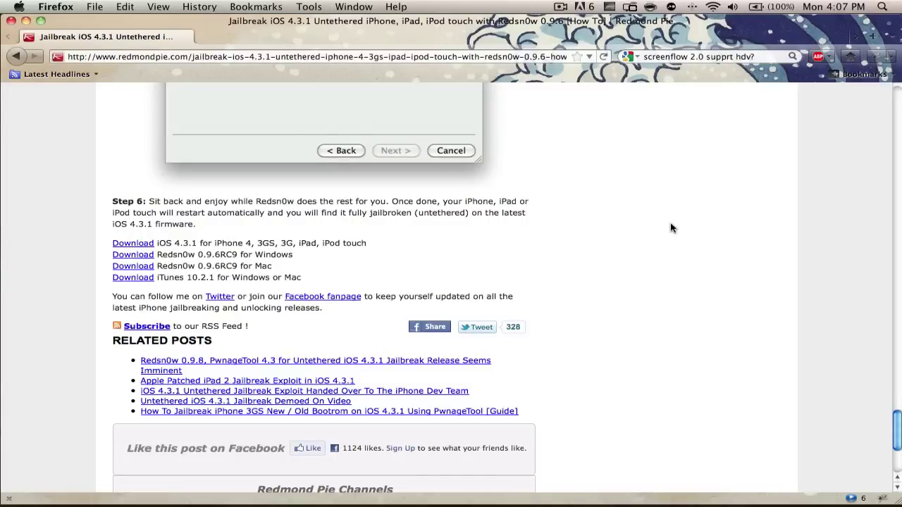
Clear the old screenflow query from the Firefox search box
click(751, 56)
key(super+a)
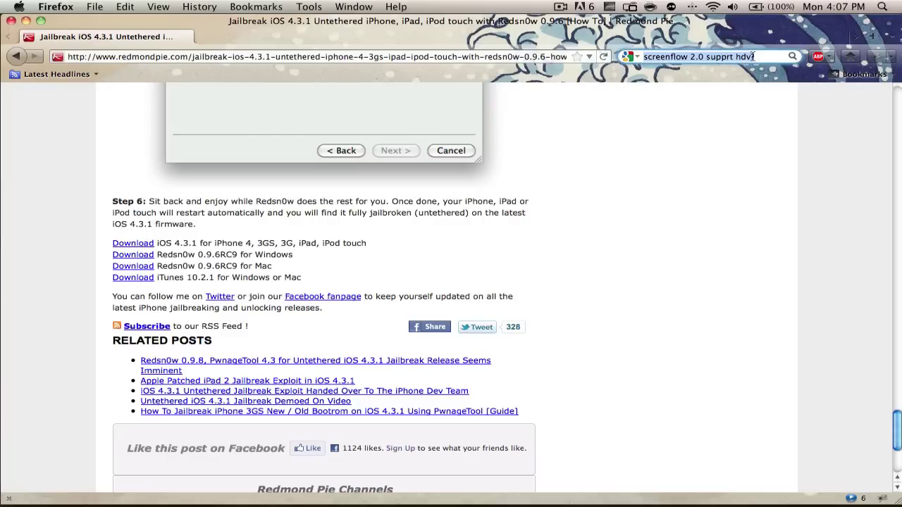
key(BackSpace)
click(749, 165)
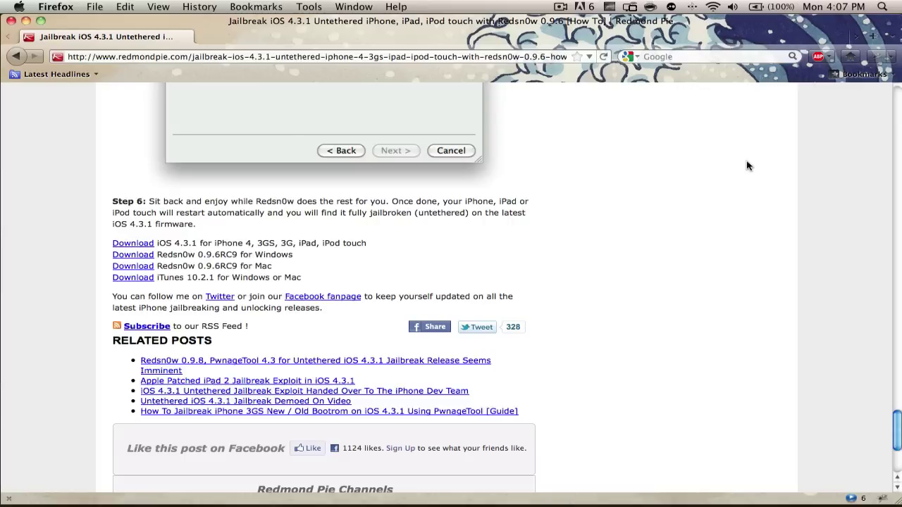
Highlight the guide's Redsn0w download lines, supported devices and iTunes 10.2.1 requirement
drag(273, 268, 107, 258)
click(314, 265)
drag(215, 244, 370, 248)
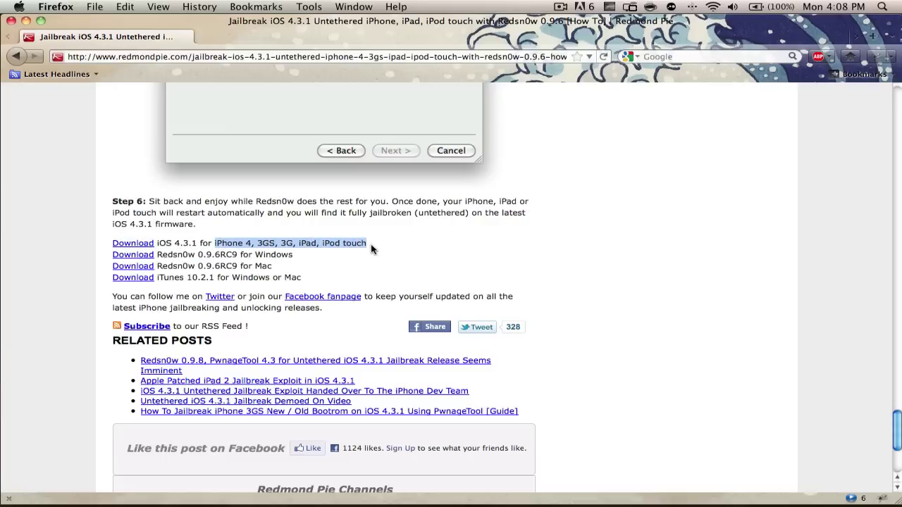
click(372, 248)
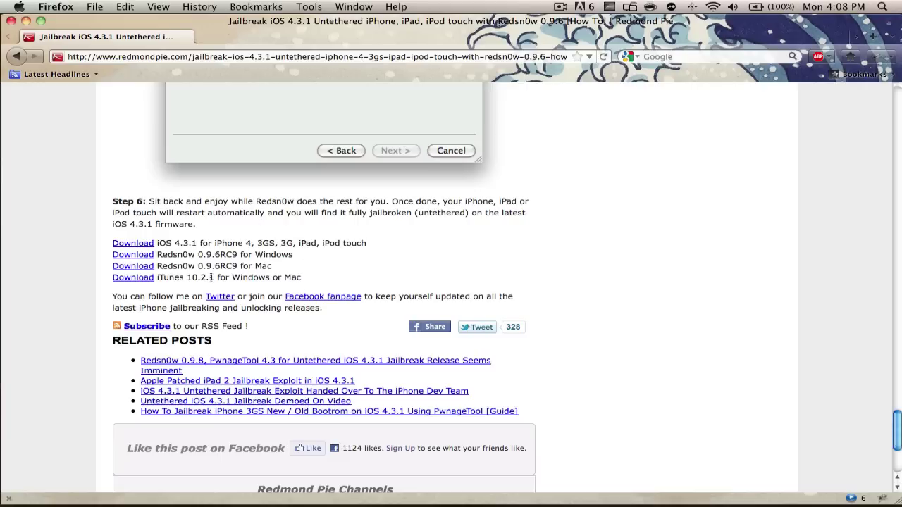
drag(189, 278, 303, 261)
click(313, 283)
drag(184, 277, 269, 278)
click(370, 285)
Bring iTunes forward and view its version in About iTunes
click(676, 482)
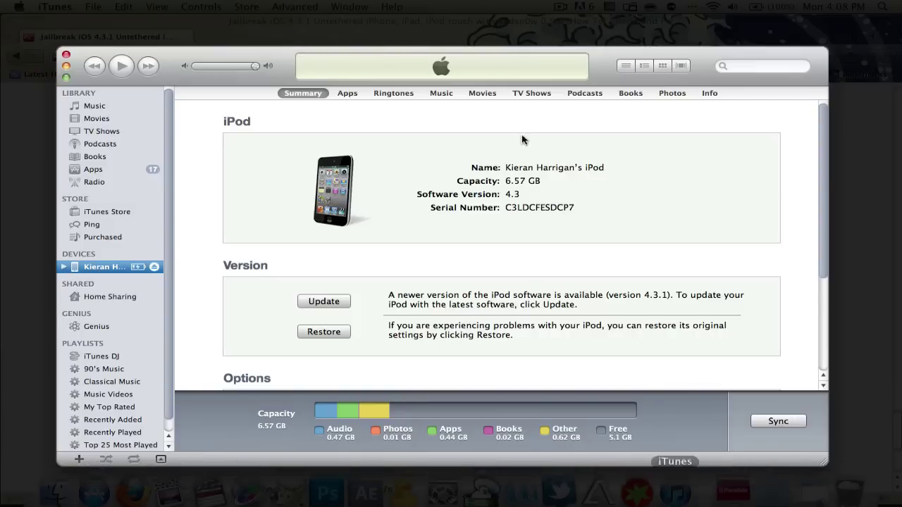
click(68, 6)
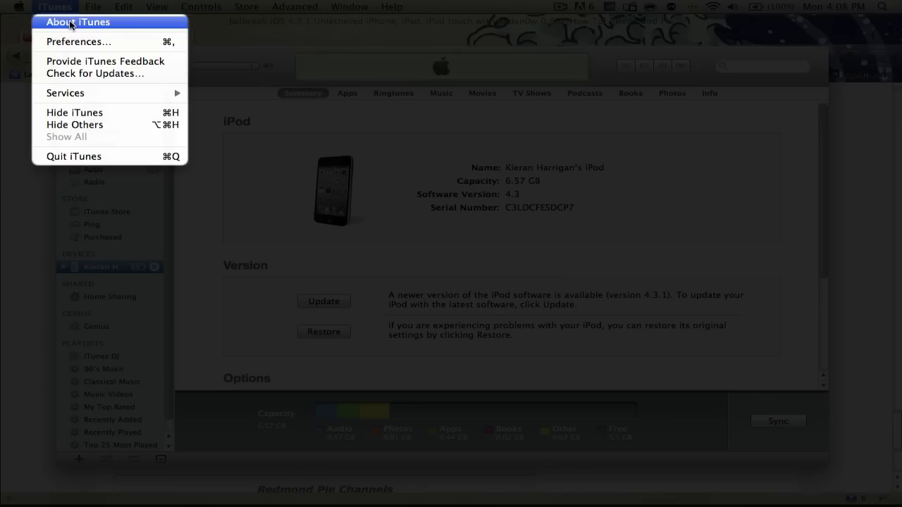
click(73, 22)
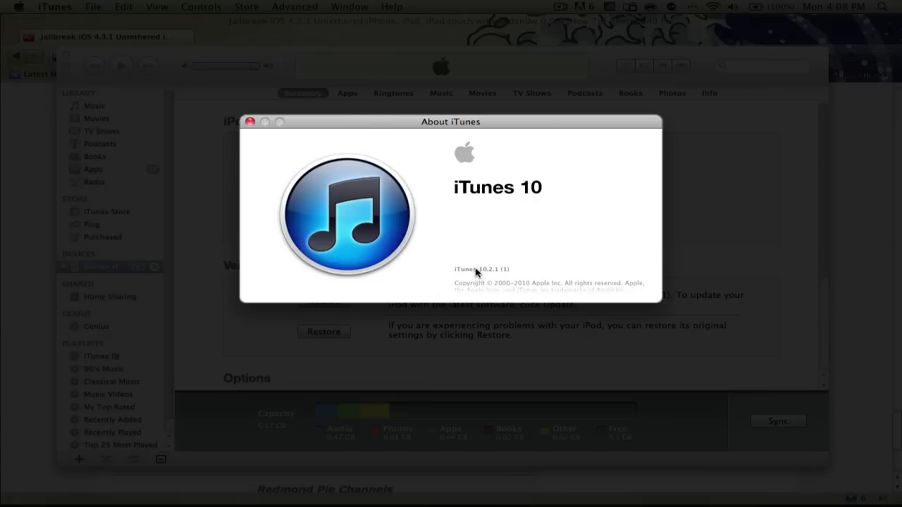
click(249, 121)
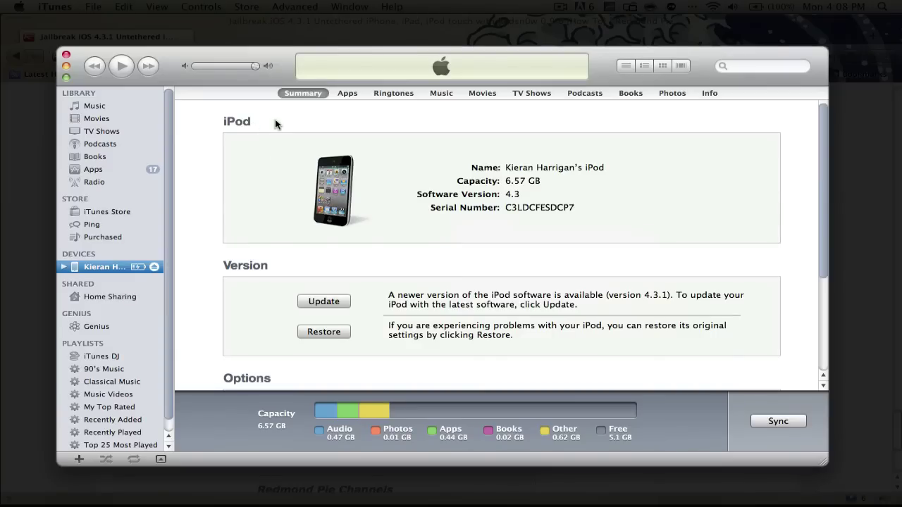
Check for updates and acknowledge that iTunes 10.2.1 is current
click(54, 7)
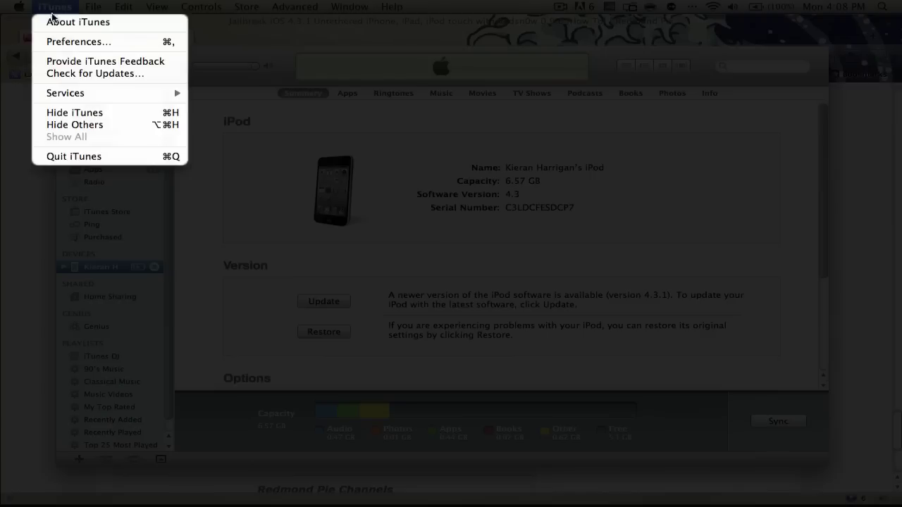
click(90, 73)
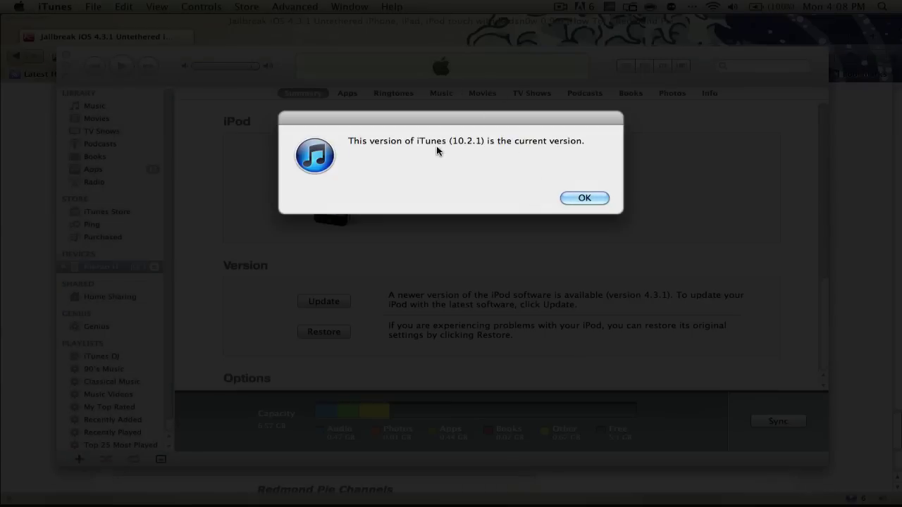
drag(449, 141, 530, 143)
click(546, 140)
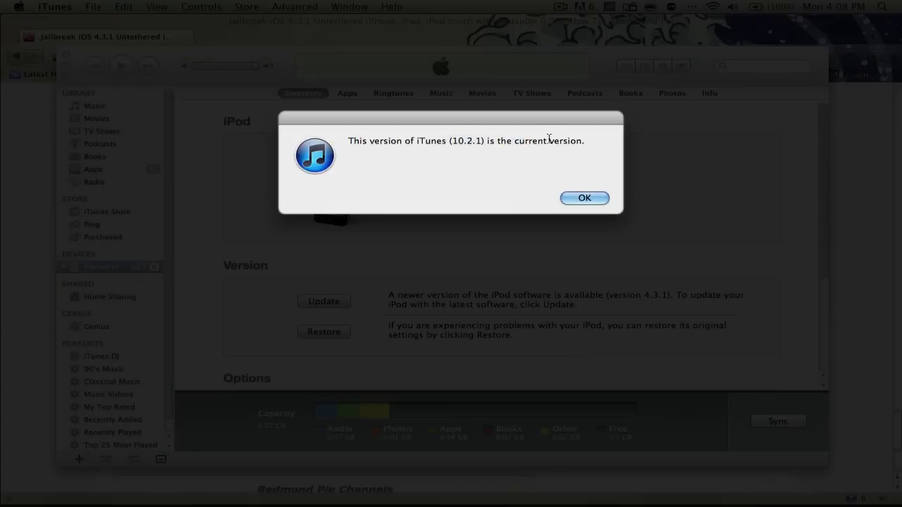
click(584, 199)
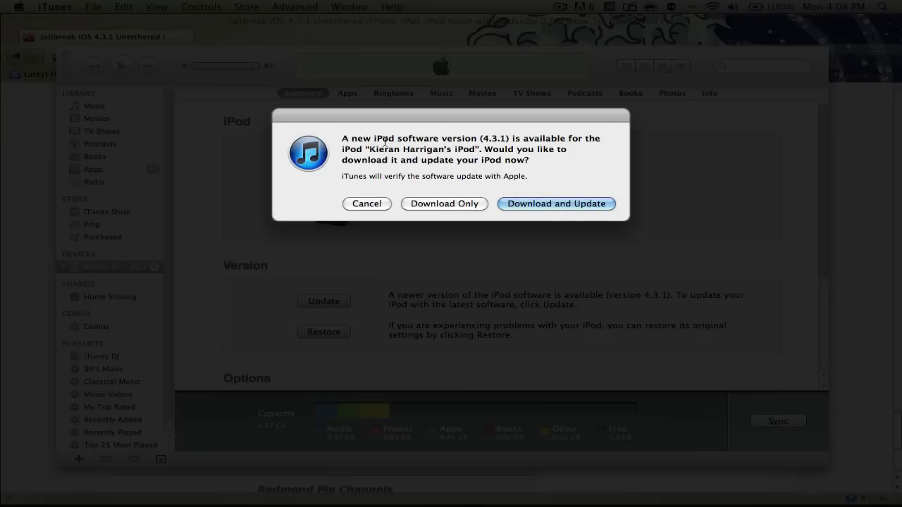
Decline the iPod software 4.3.1 update offer and return to the Firefox guide
drag(384, 142, 575, 141)
click(583, 138)
click(366, 204)
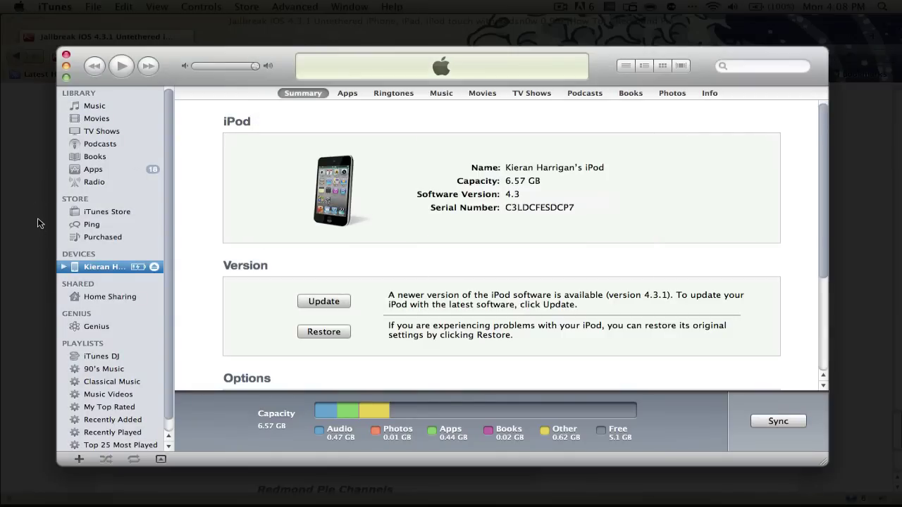
click(39, 221)
scroll(720, 260, up, 1)
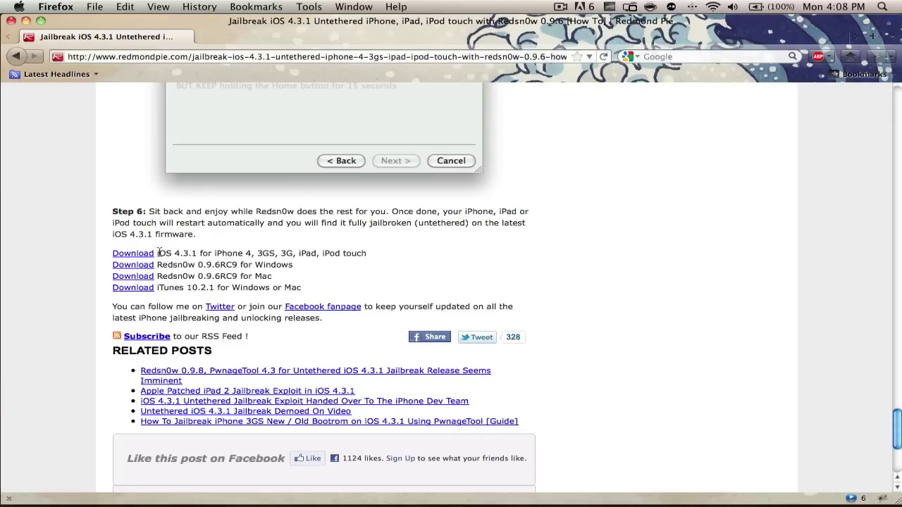
Highlight the iOS 4.3.1 firmware name and version in the guide
drag(156, 252, 199, 253)
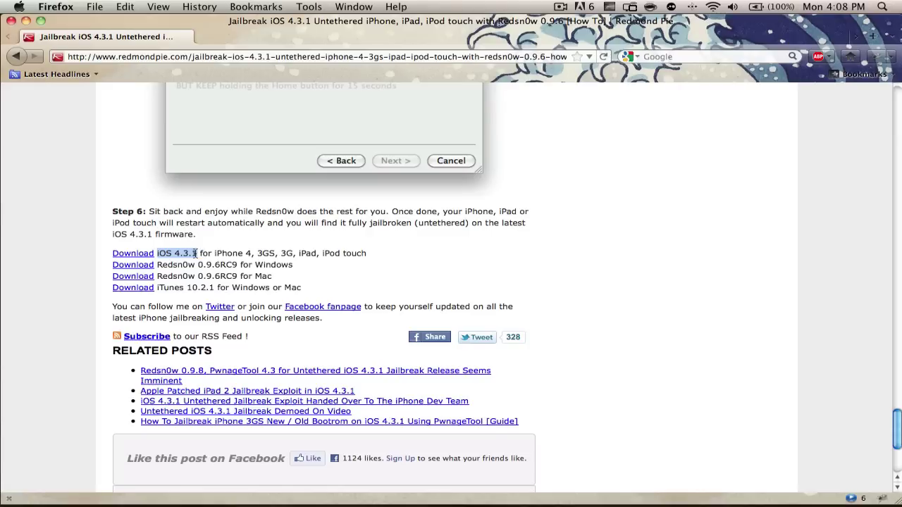
click(212, 251)
mouse_move(195, 253)
mouse_down()
mouse_move(163, 253)
mouse_move(181, 254)
mouse_up()
click(245, 253)
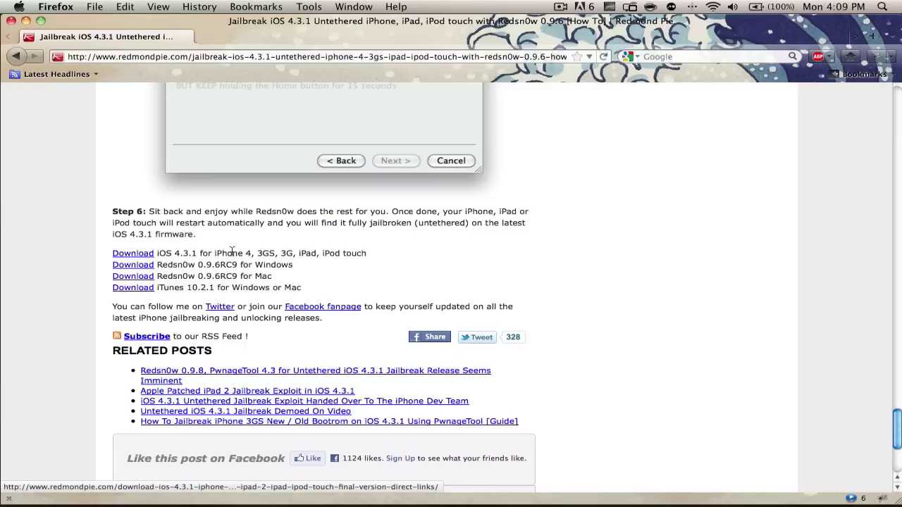
Open the iOS 4.3.1 download page in a new tab, request the iPod touch 4G firmware, then cancel the save dialog
click(140, 254)
scroll(301, 183, down, 5)
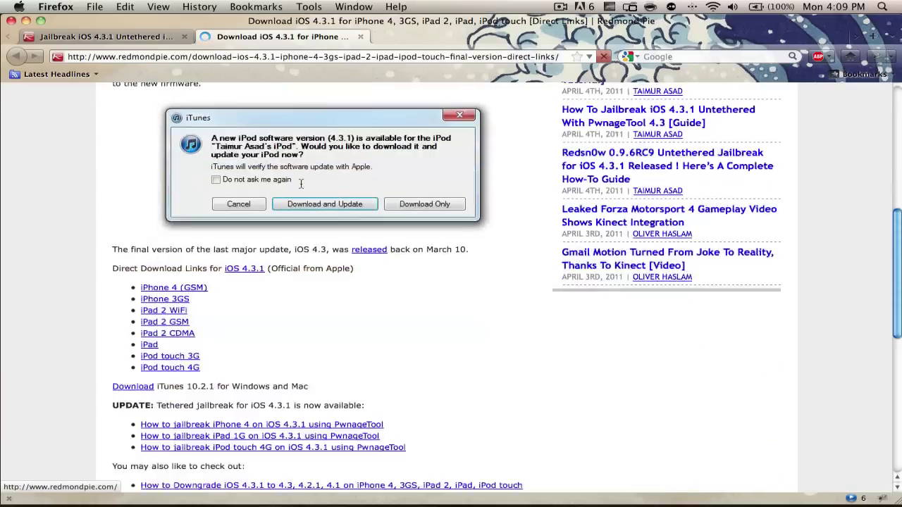
scroll(301, 183, down, 7)
scroll(301, 183, up, 3)
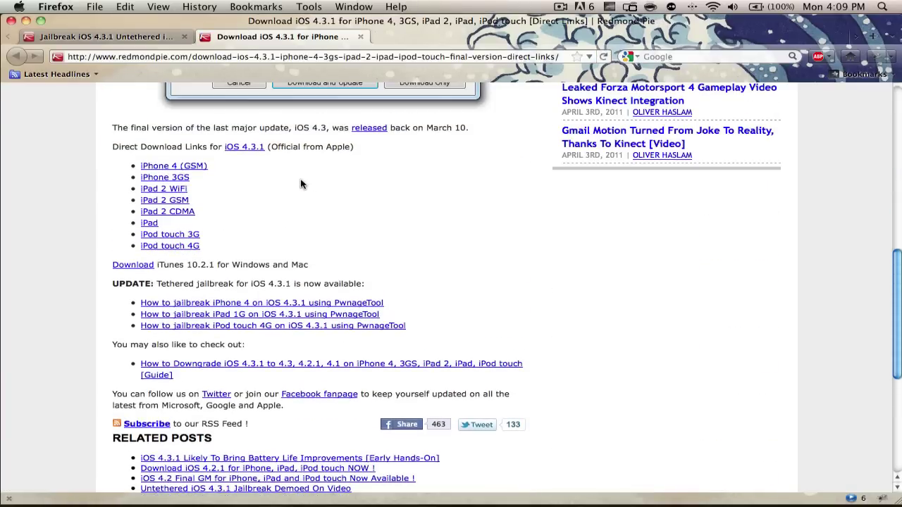
click(164, 247)
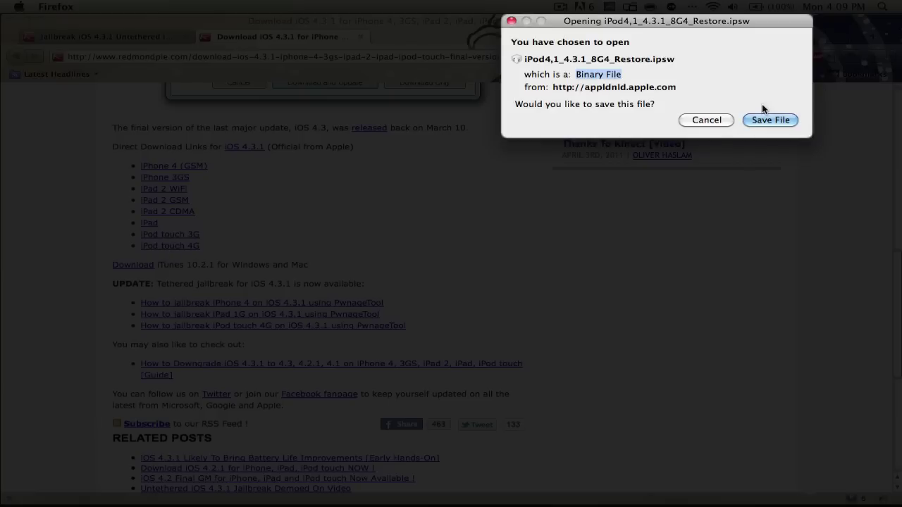
click(706, 121)
scroll(286, 243, up, 2)
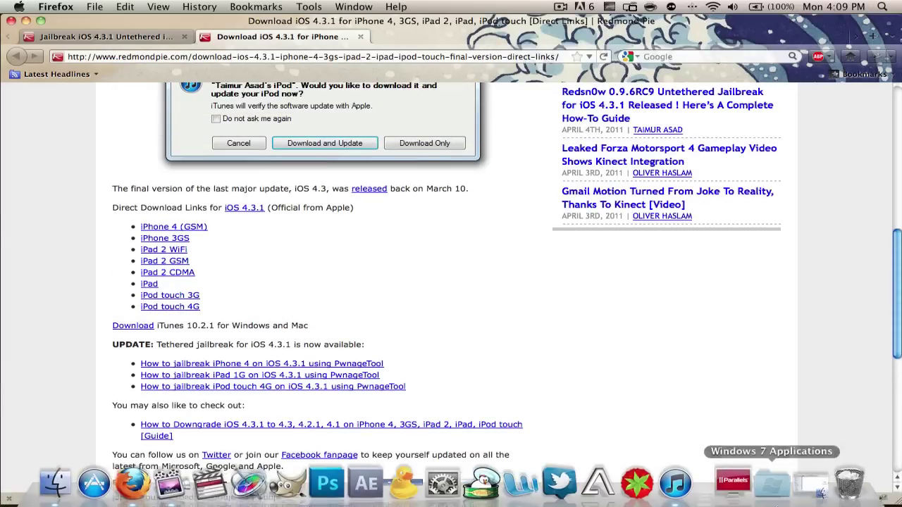
click(683, 500)
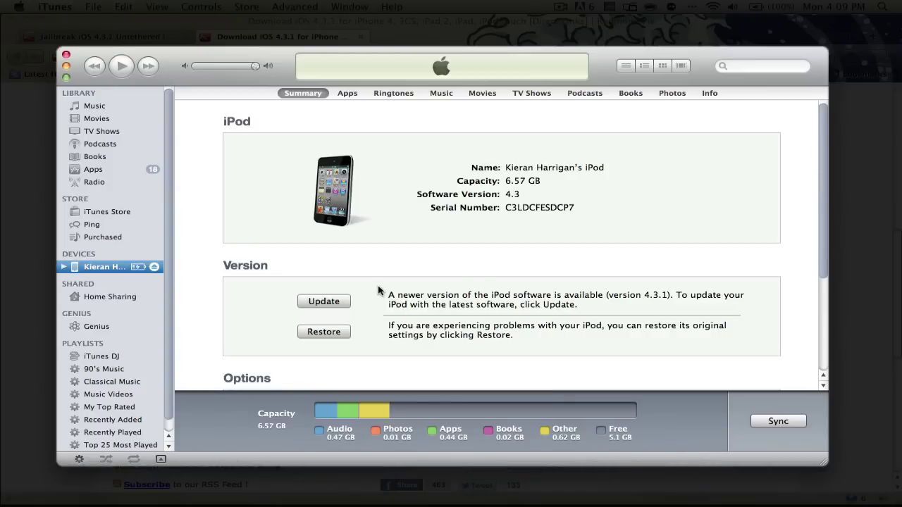
Bring up the custom firmware file chooser from the iPod's Update button
alt+click(324, 303)
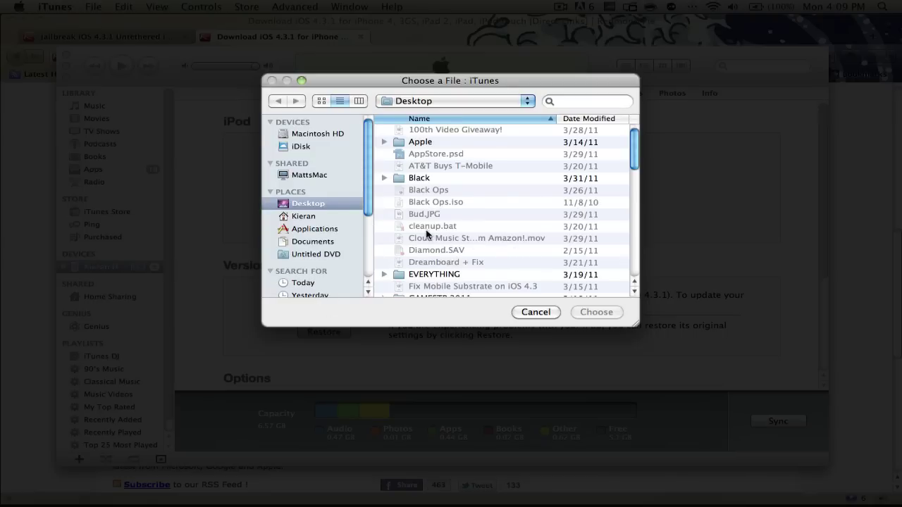
click(543, 312)
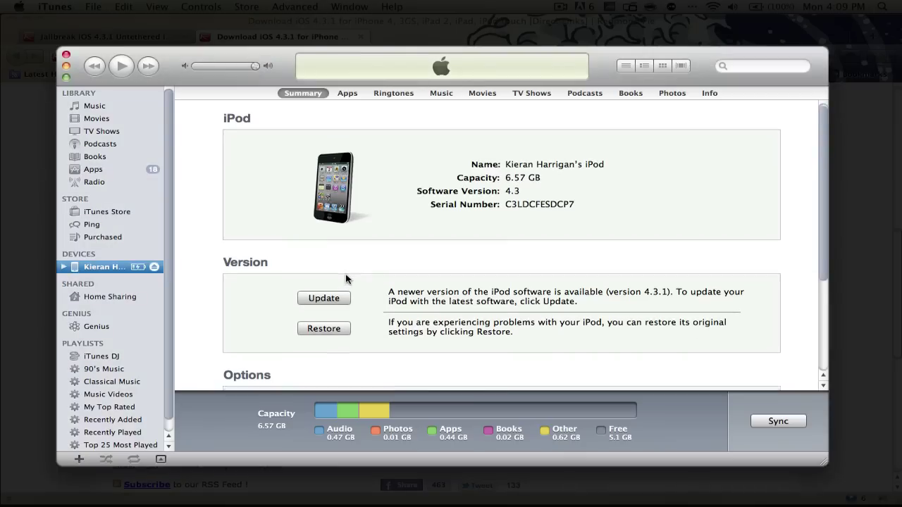
scroll(346, 279, down, 1)
alt+click(324, 285)
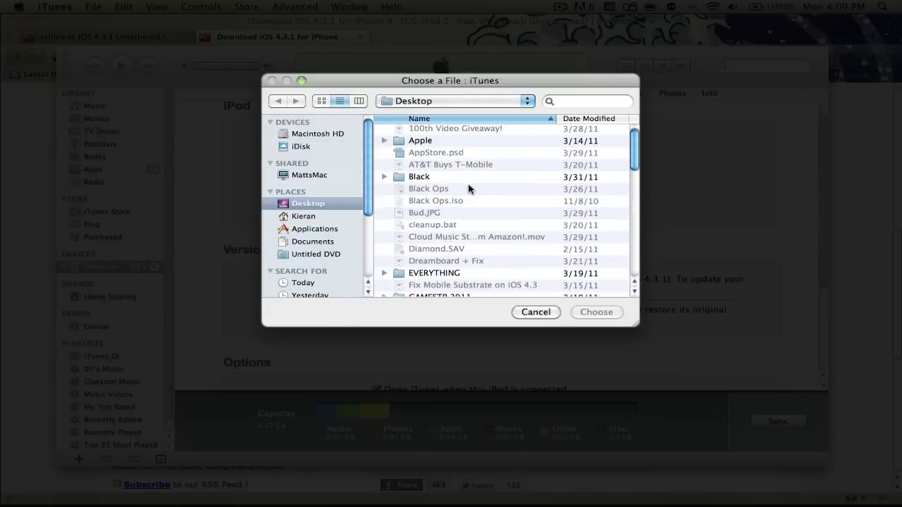
scroll(469, 188, down, 2)
scroll(468, 188, down, 3)
Choose iPod4,1_4.3.1_8G4_Restore.ipsw from Downloads and confirm the restore
click(304, 216)
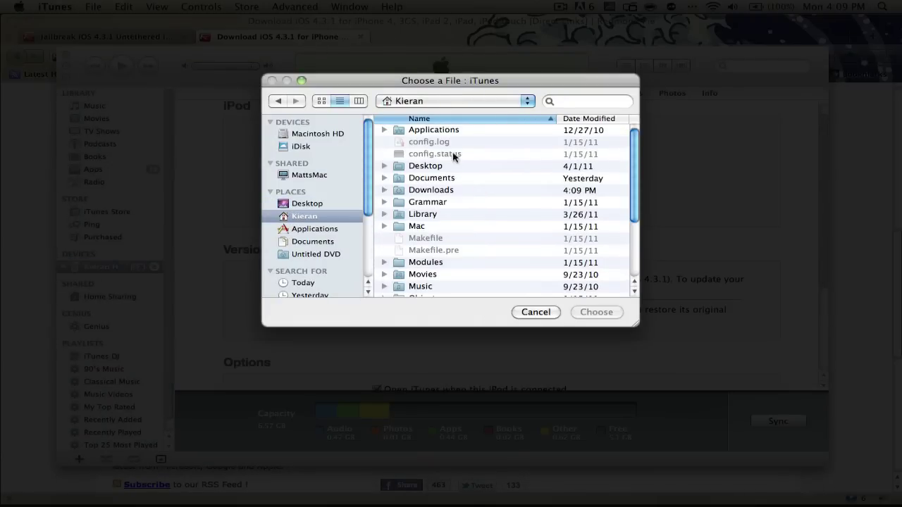
double_click(453, 191)
scroll(504, 154, down, 15)
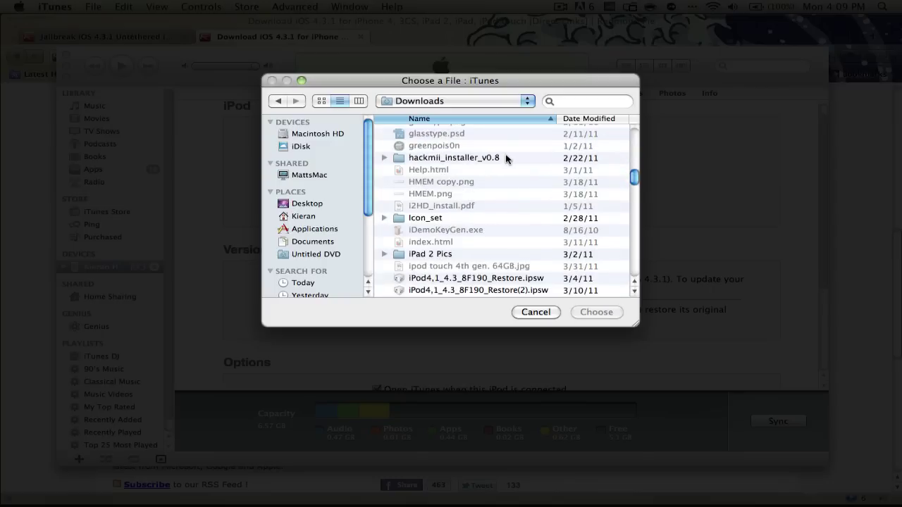
scroll(503, 162, down, 1)
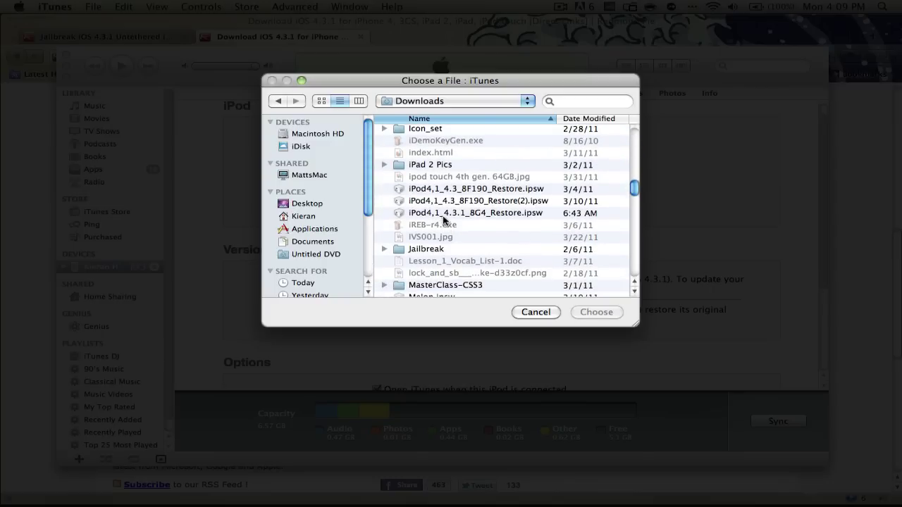
click(491, 214)
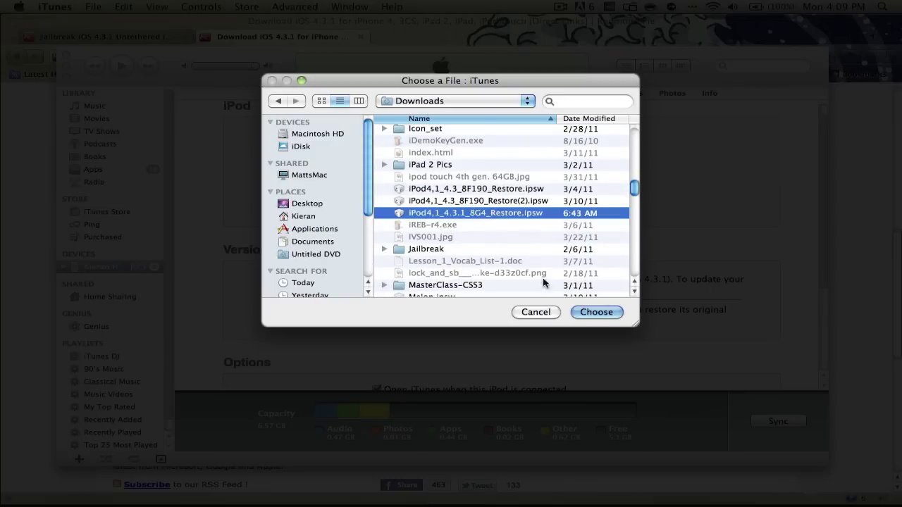
click(598, 311)
click(583, 195)
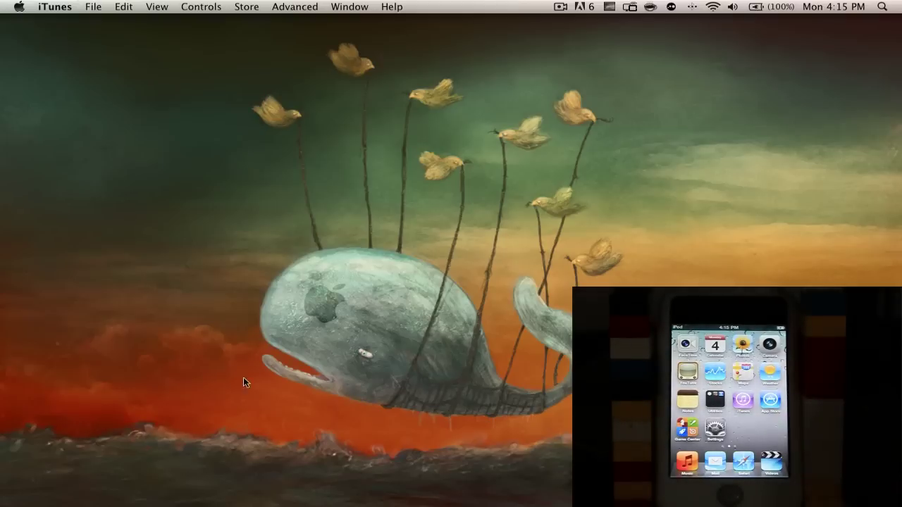
Return to Firefox and close the iOS 4.3.1 download tab
mouse_move(243, 502)
click(129, 491)
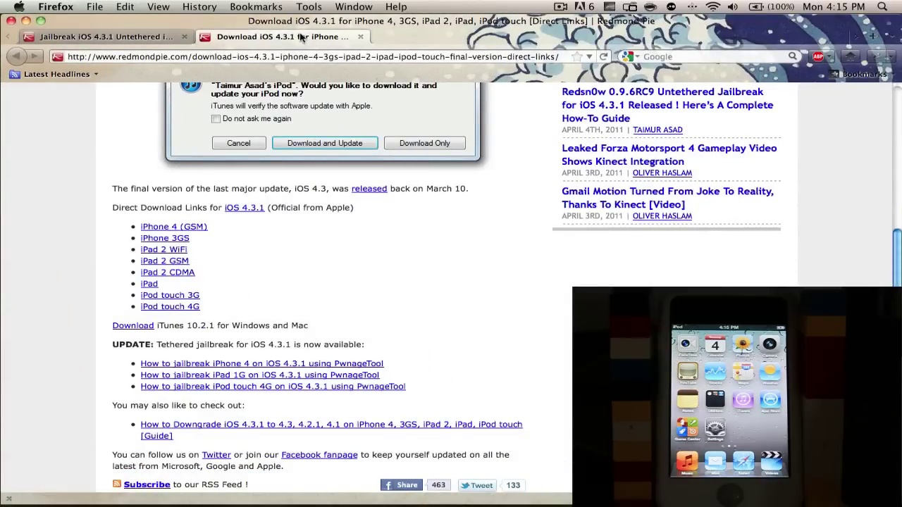
click(360, 36)
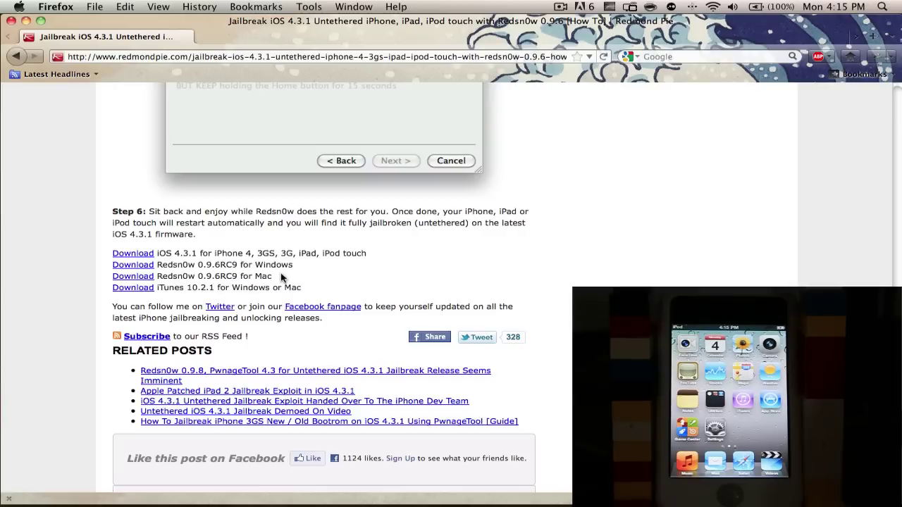
drag(272, 276, 186, 276)
click(185, 275)
Save the redsn0w Mac zip, then close the Downloads list and attachment tab
click(119, 277)
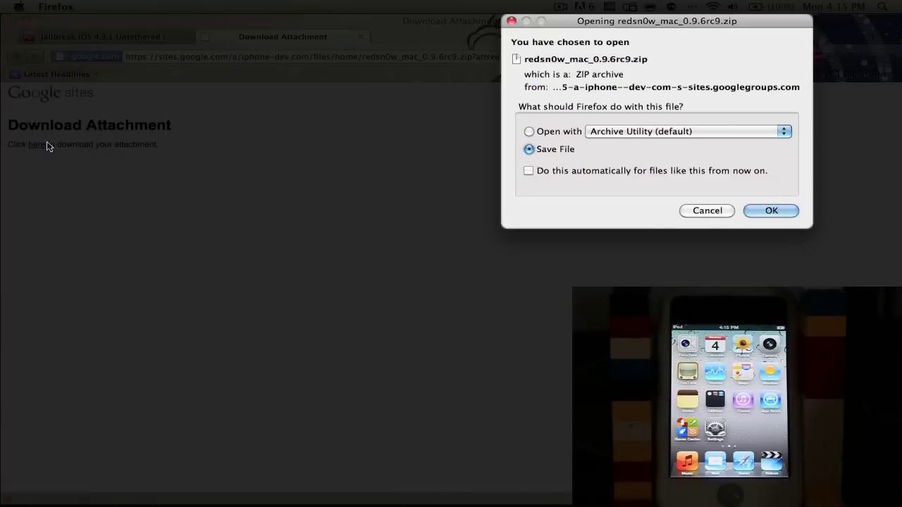
click(778, 210)
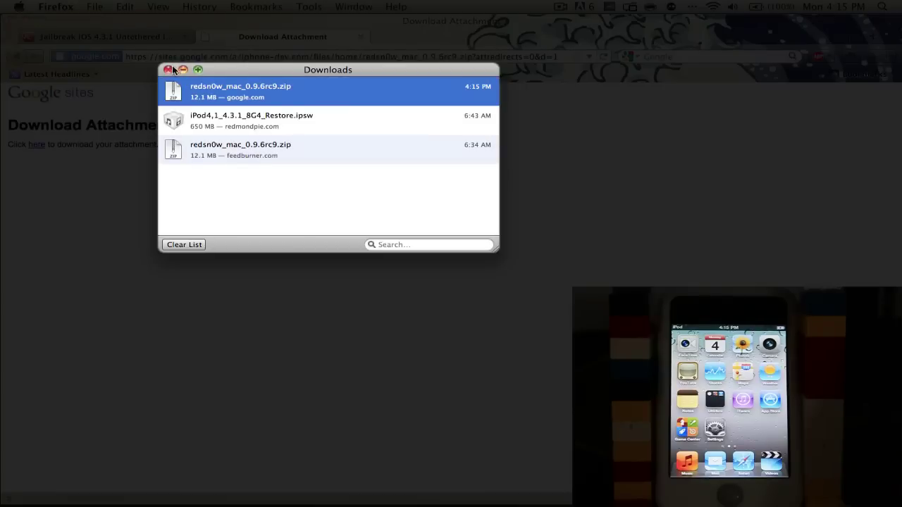
click(168, 70)
click(361, 37)
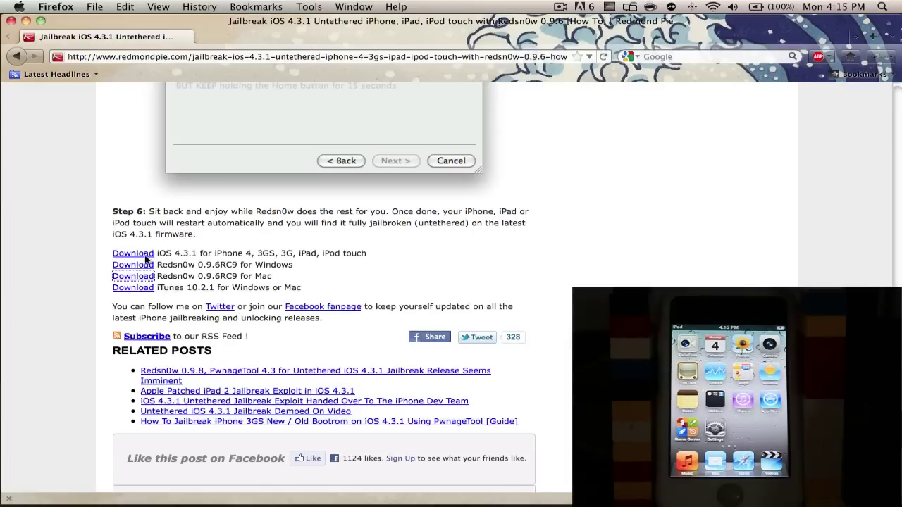
Unzip the redsn0w archive in Downloads and move the zip to the Trash
click(56, 486)
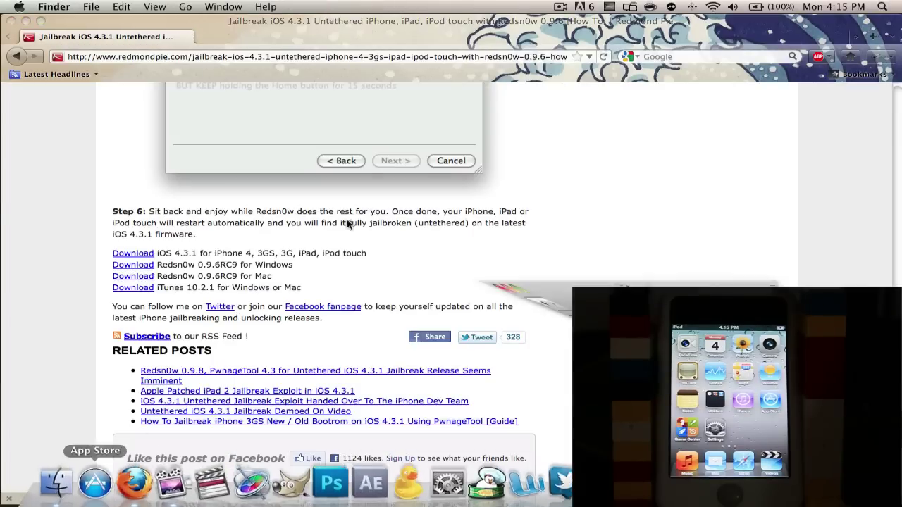
scroll(521, 246, up, 10)
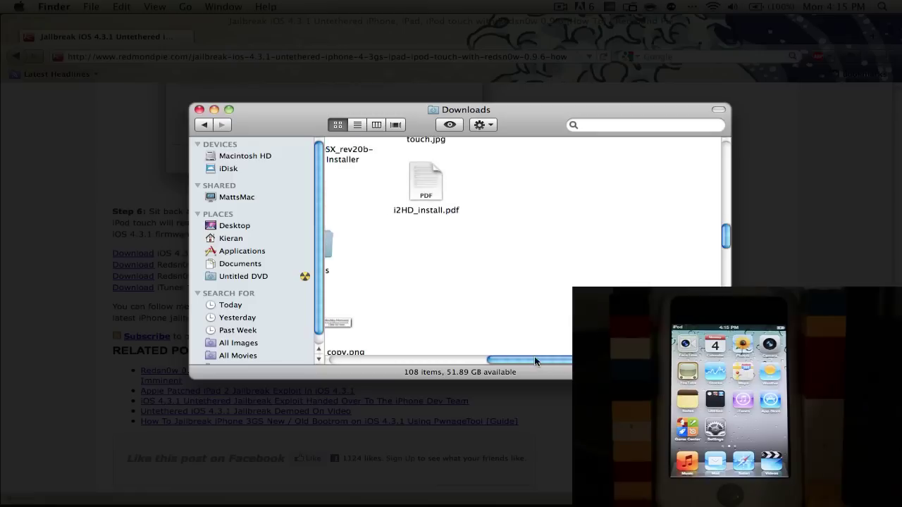
double_click(483, 169)
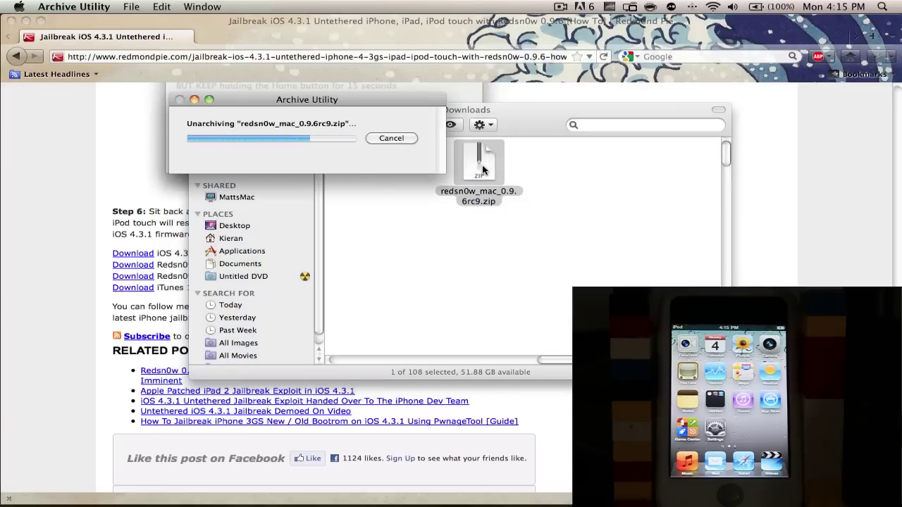
right_click(479, 168)
click(512, 202)
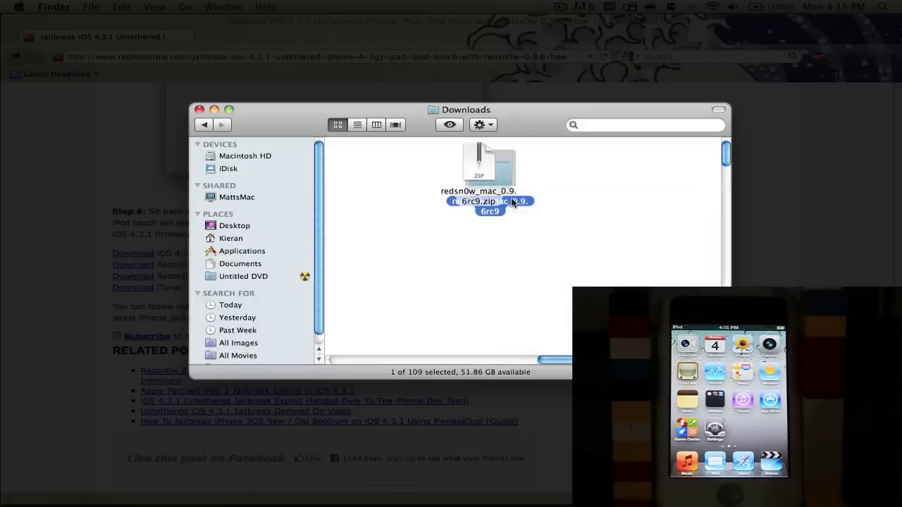
Copy the redsn0w app into Applications and trash the extracted redsn0w folder
double_click(486, 171)
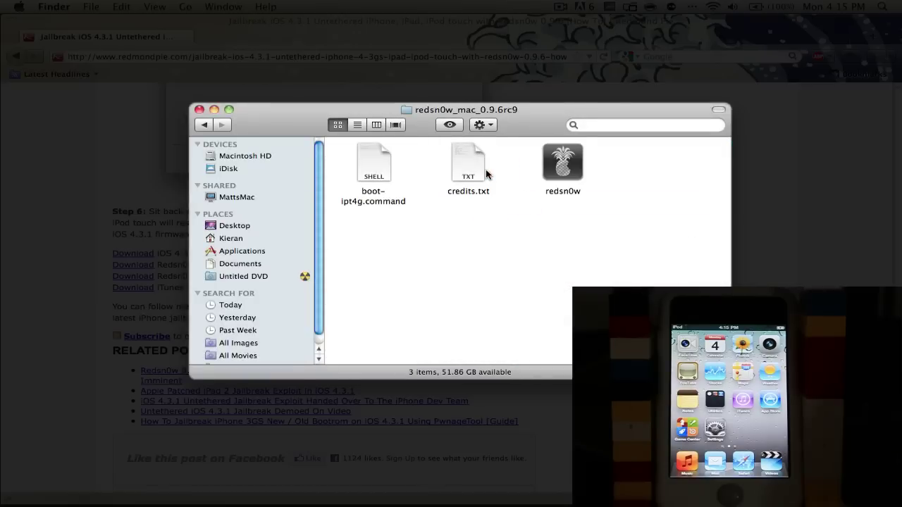
drag(562, 164, 255, 257)
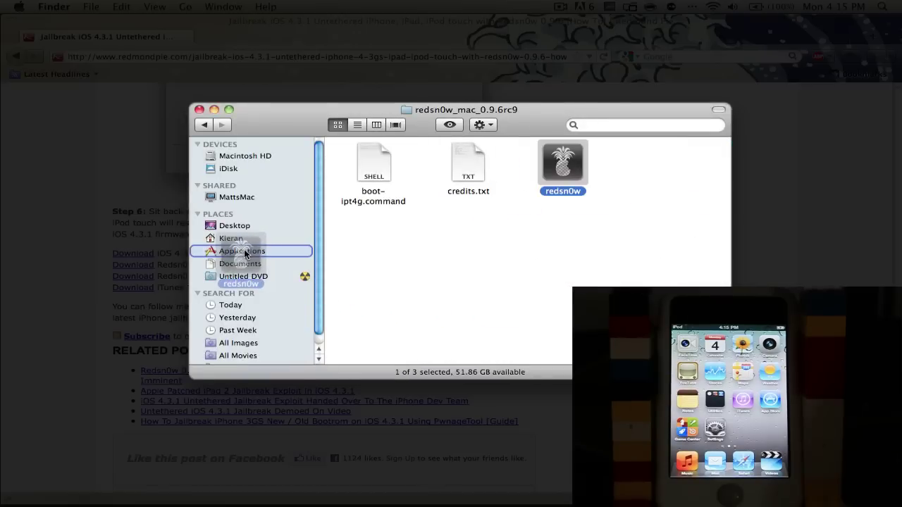
drag(245, 254, 546, 166)
click(506, 258)
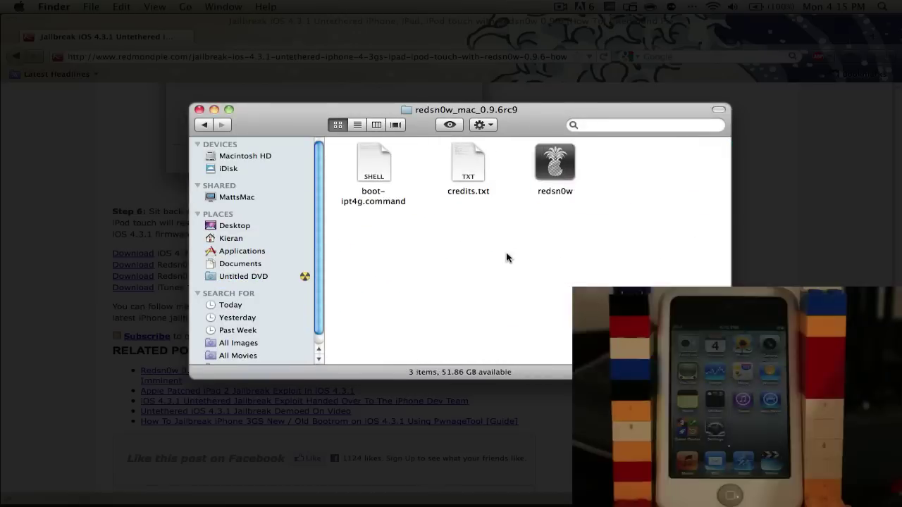
click(203, 124)
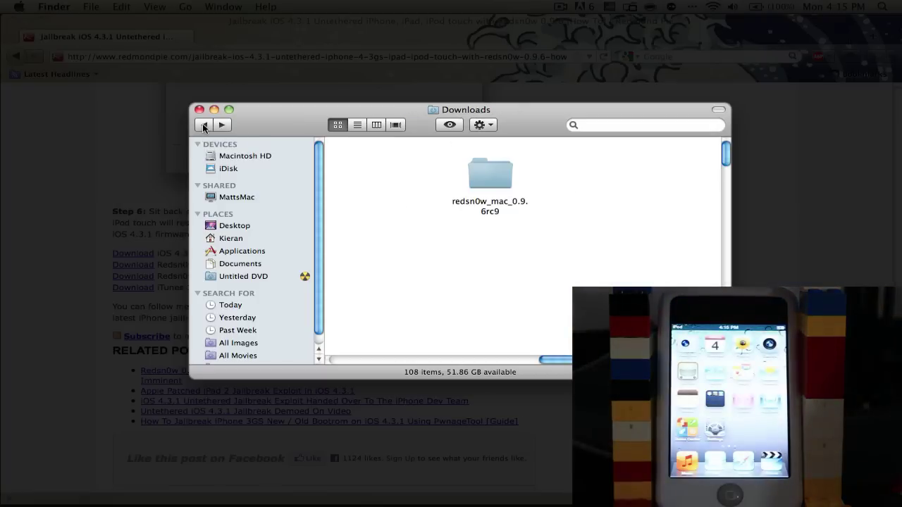
right_click(489, 174)
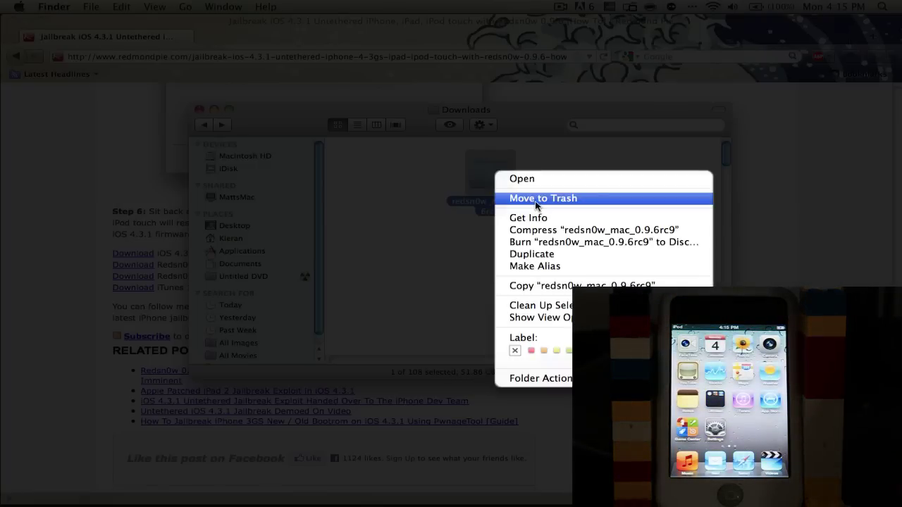
click(536, 198)
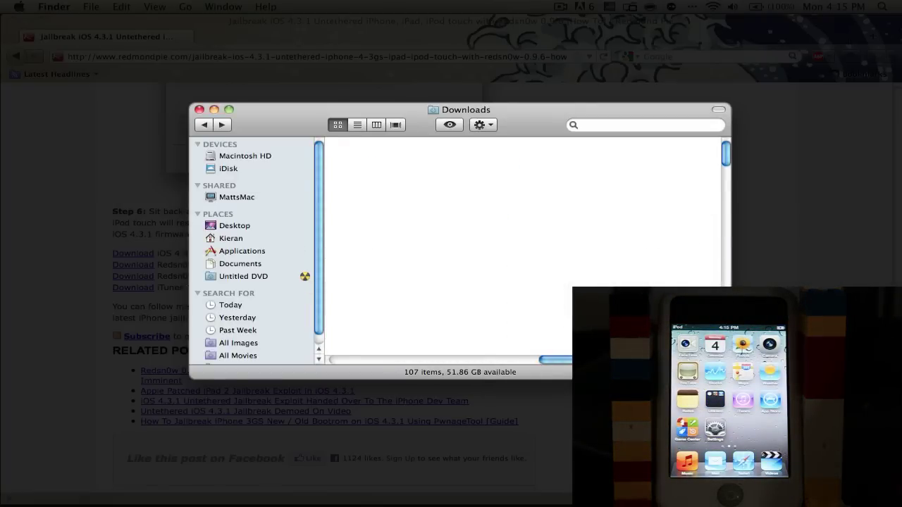
key(super+shift+a)
Launch redsn0w from Applications, accepting the downloaded-app warning
double_click(379, 281)
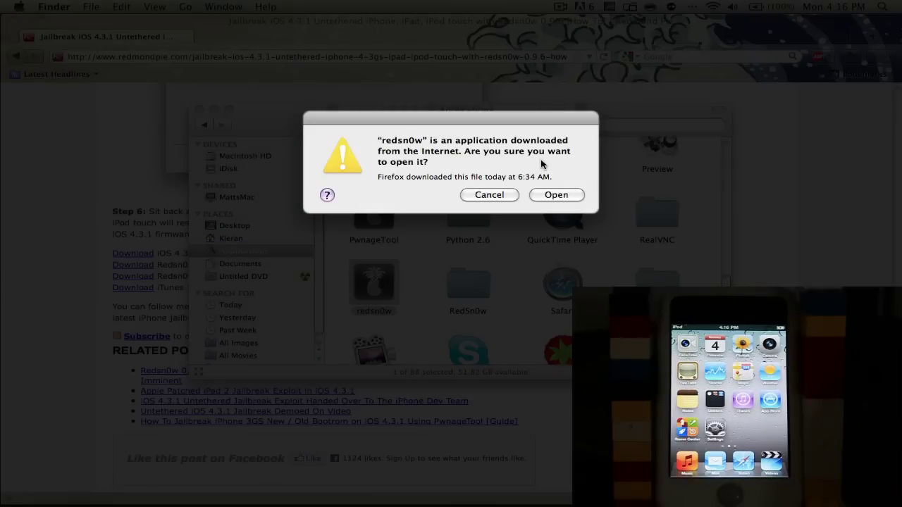
click(561, 196)
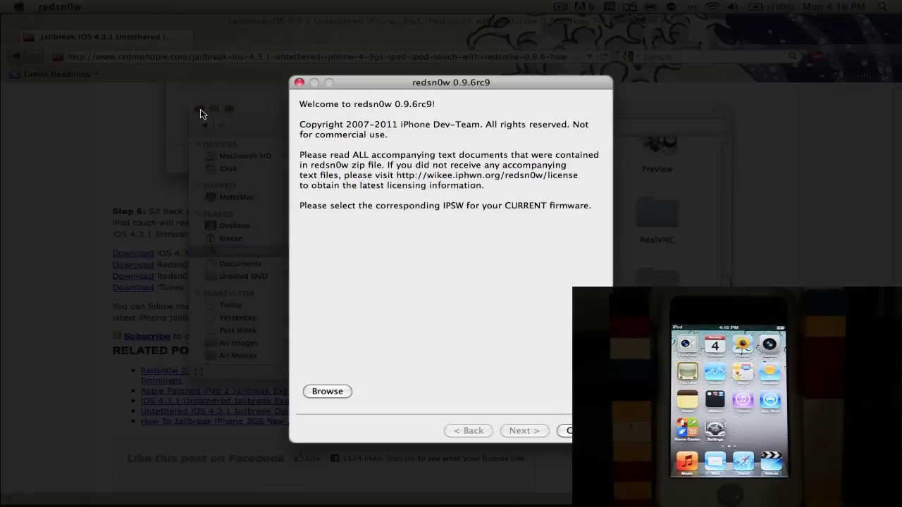
click(26, 23)
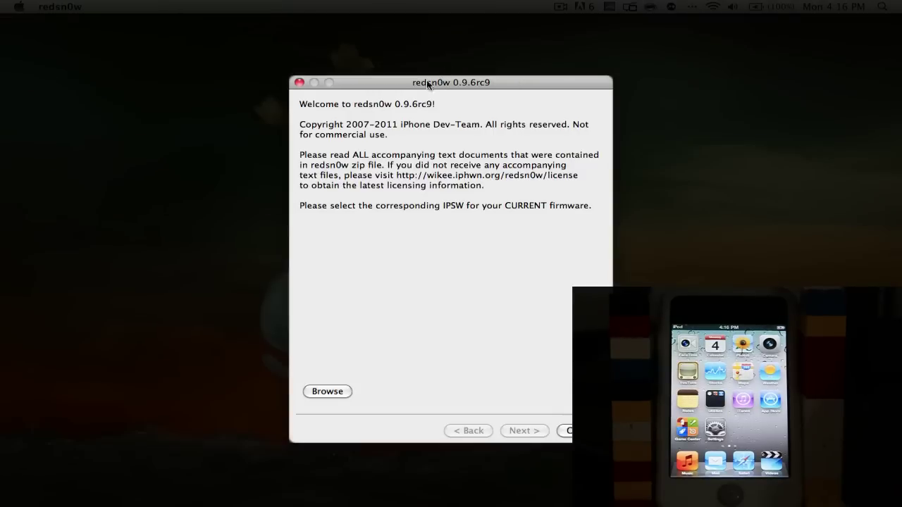
drag(420, 83, 424, 79)
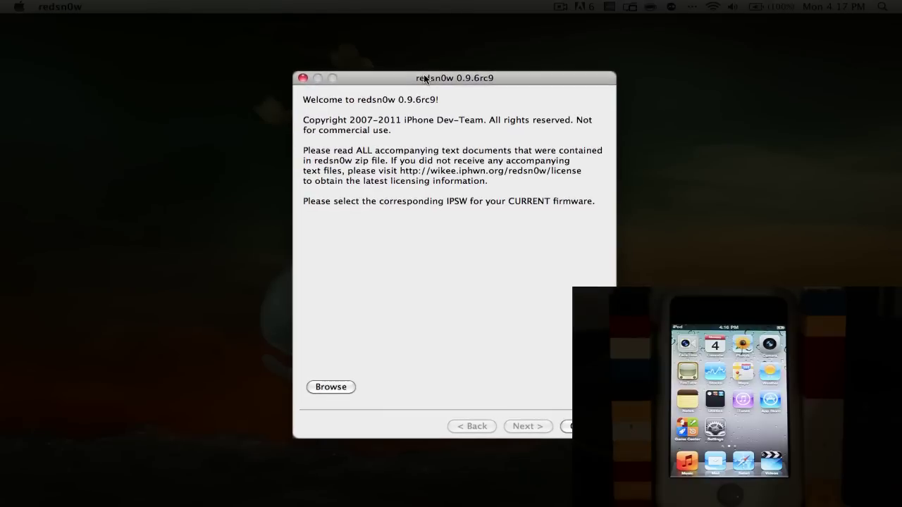
Load iPod4,1_4.3.1_8G4_Restore.ipsw from the Downloads folder as the firmware
click(325, 389)
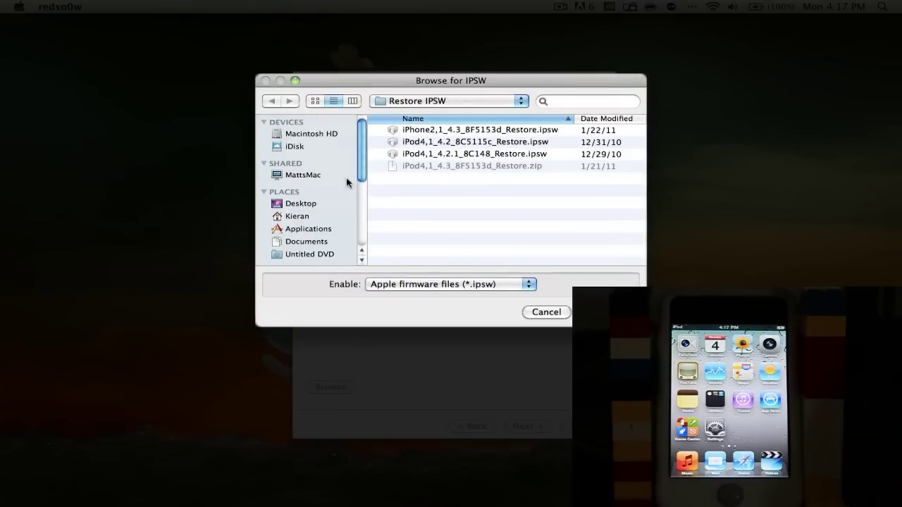
click(297, 216)
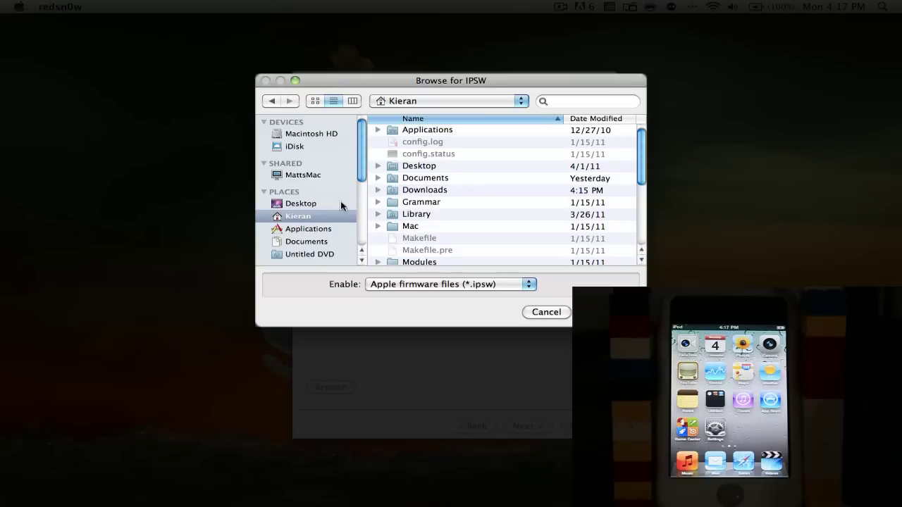
double_click(446, 191)
scroll(465, 183, down, 3)
scroll(481, 173, down, 15)
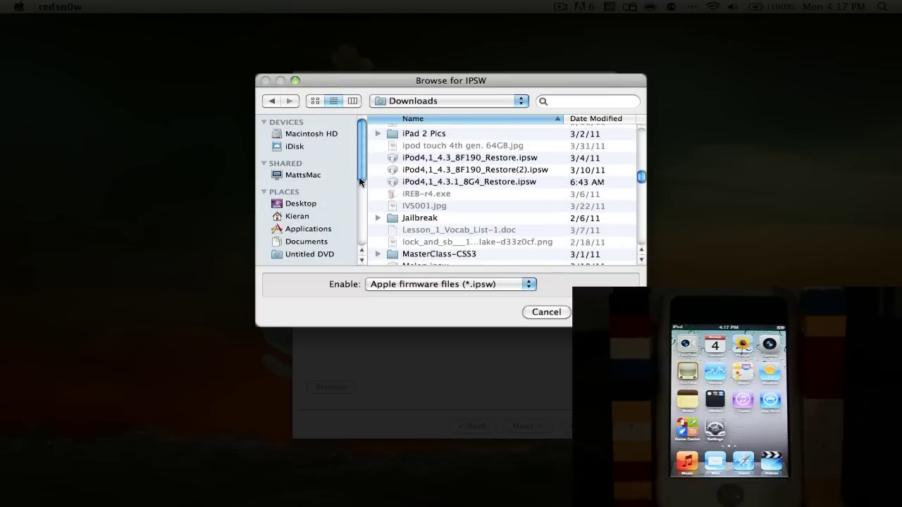
double_click(491, 184)
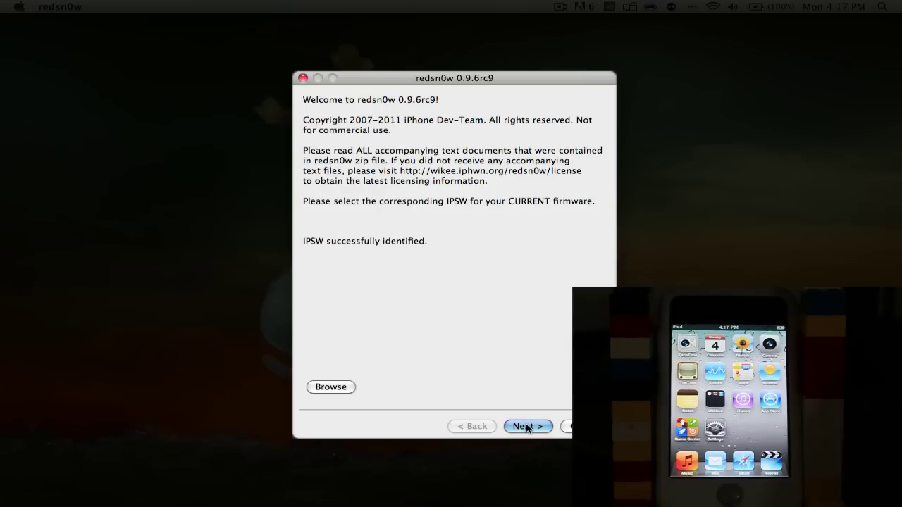
Advance from the identified IPSW to the options page with Install Cydia and battery percentage checked
click(526, 427)
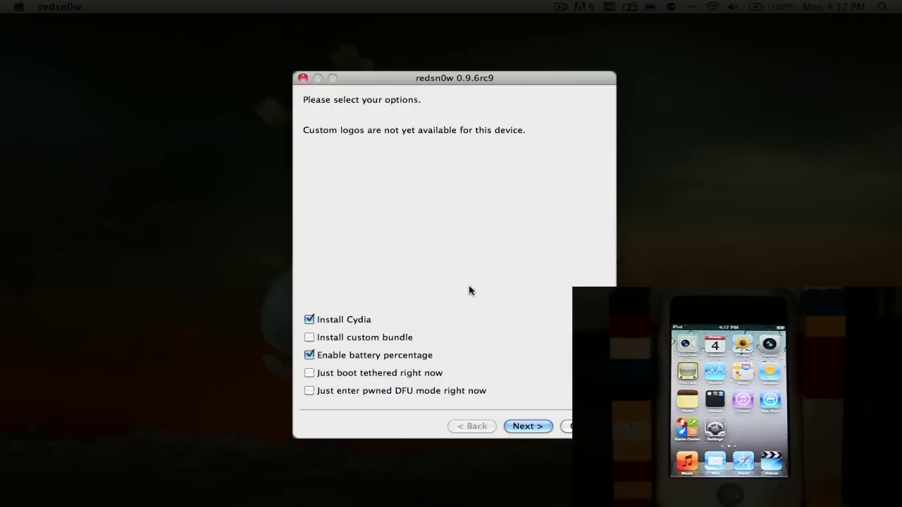
Continue with Install Cydia, then confirm the iPod is off and plugged in
click(533, 431)
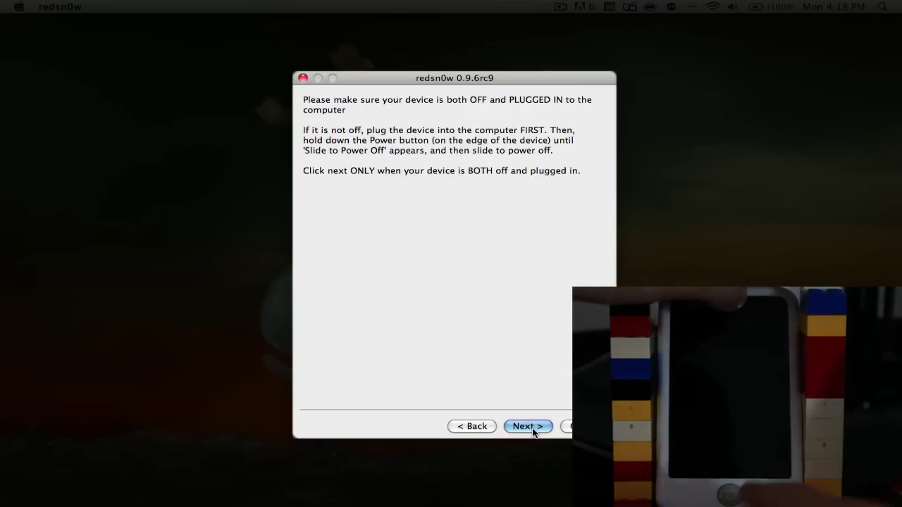
click(533, 428)
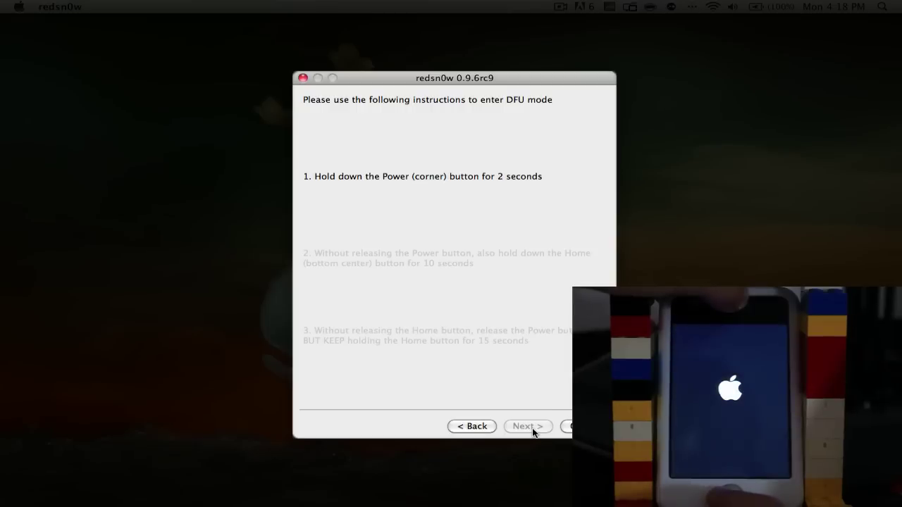
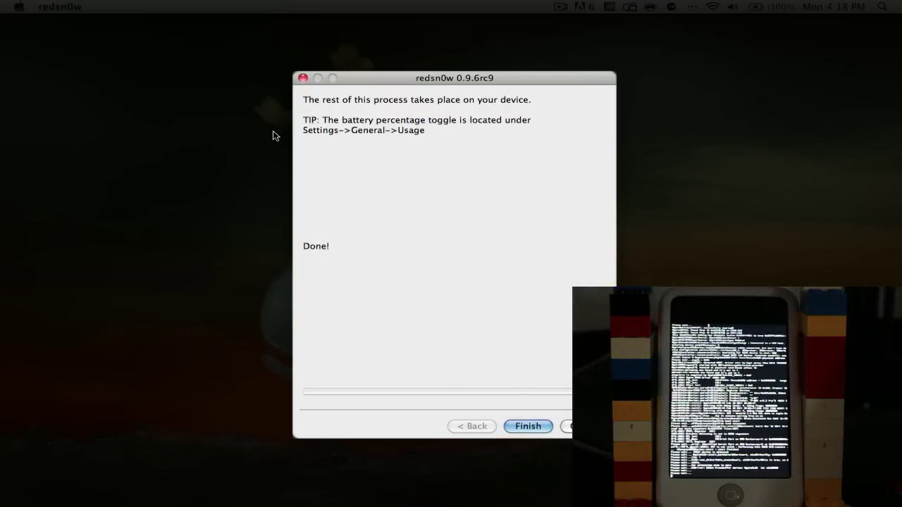
Finish the completed jailbreak at the 'Done!' screen and quit redsn0w, leaving the iPod booting
click(522, 426)
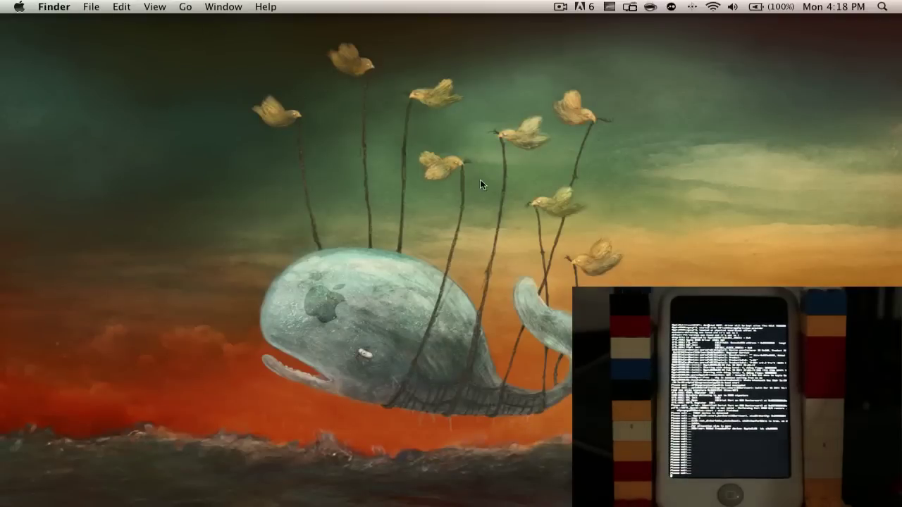